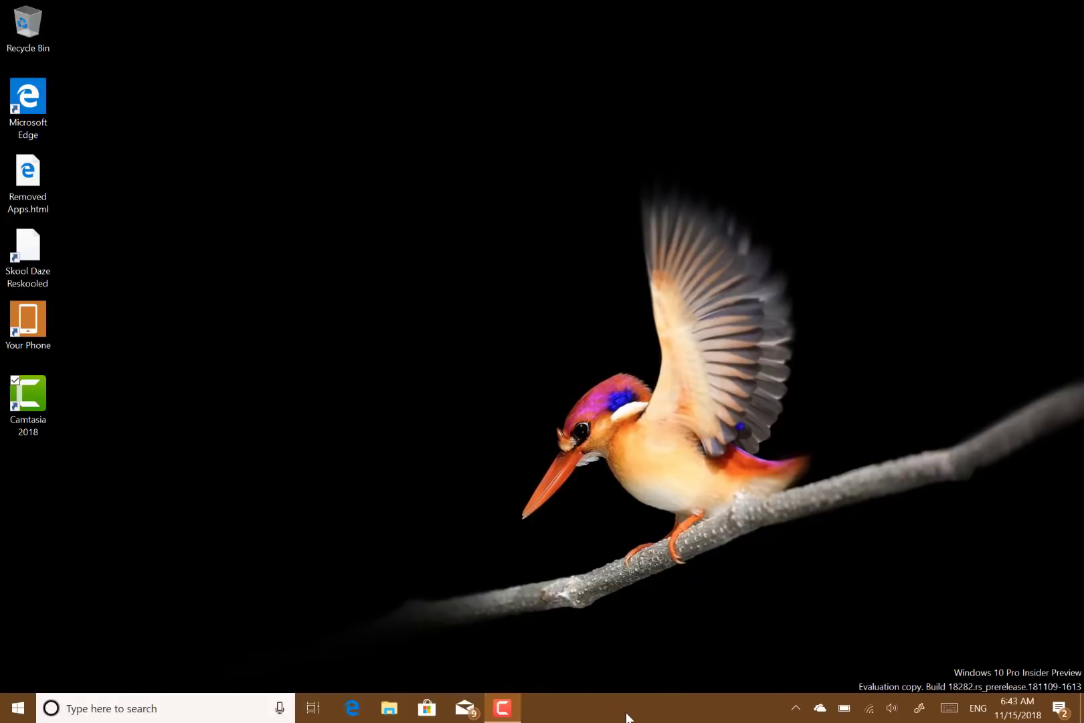
Open Settings and change the Colours page's colour scheme from Dark to Light.
left_click(14, 708)
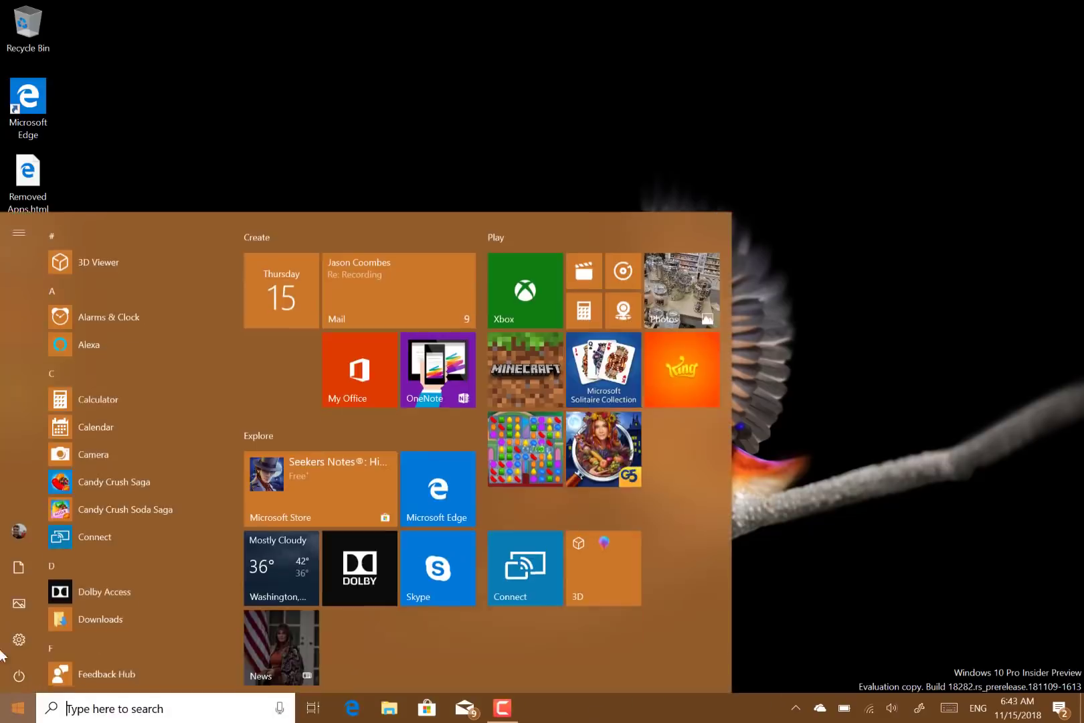
left_click(6, 639)
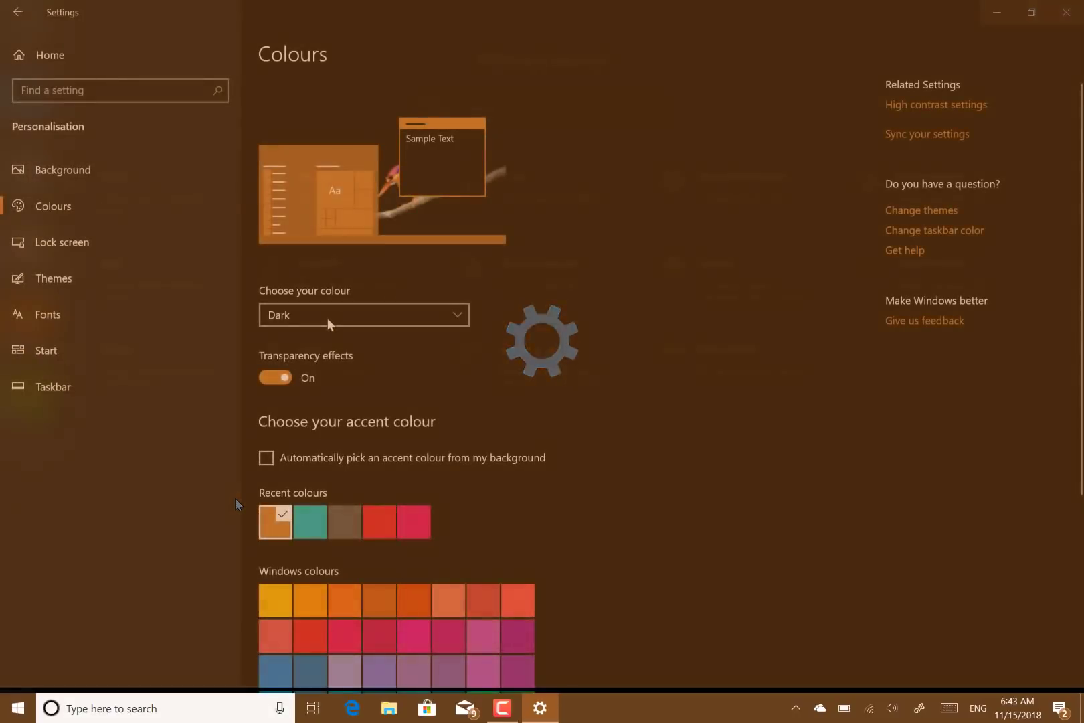
left_click(327, 317)
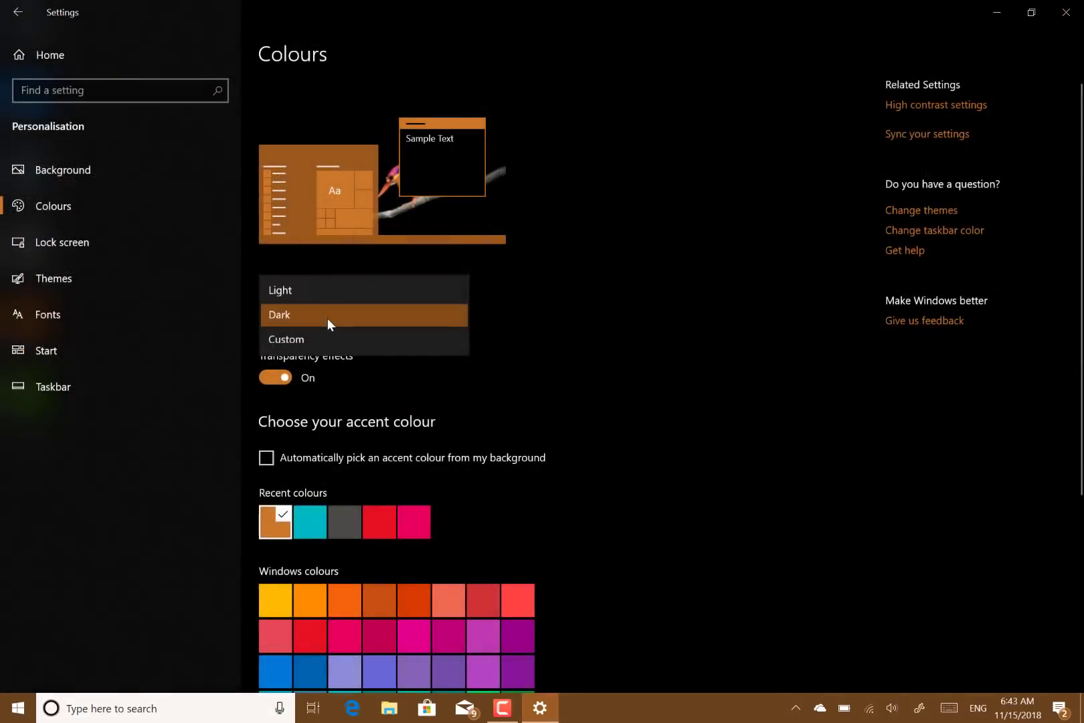
left_click(289, 293)
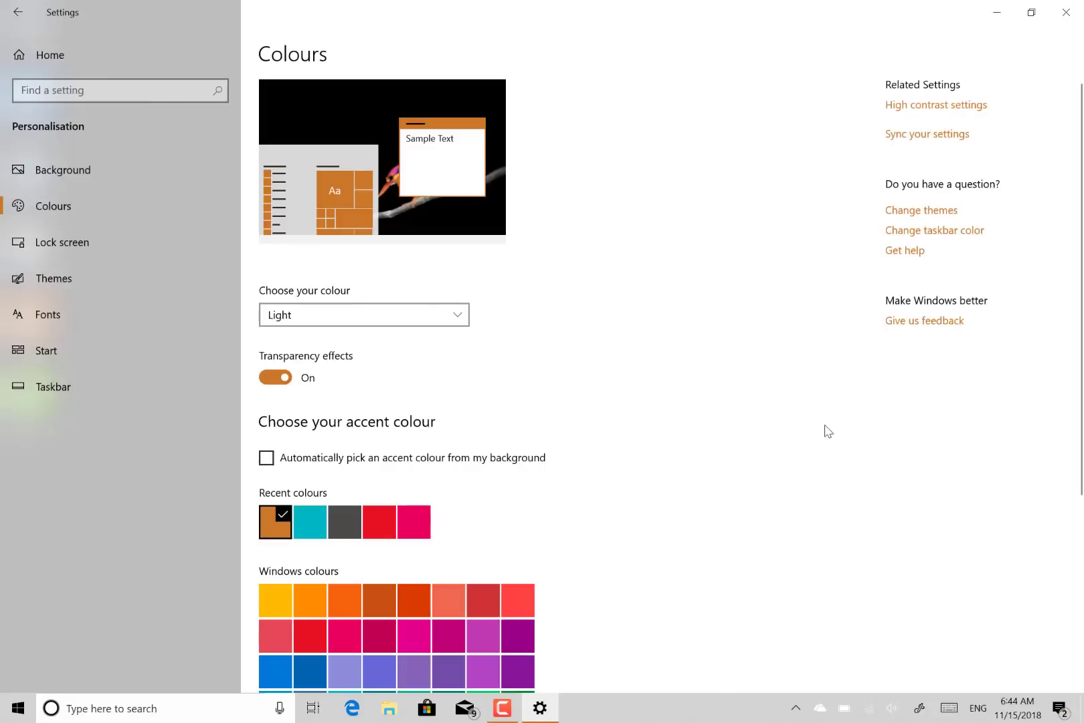
scroll(825, 431, "down", 2)
scroll(823, 431, "up", 2)
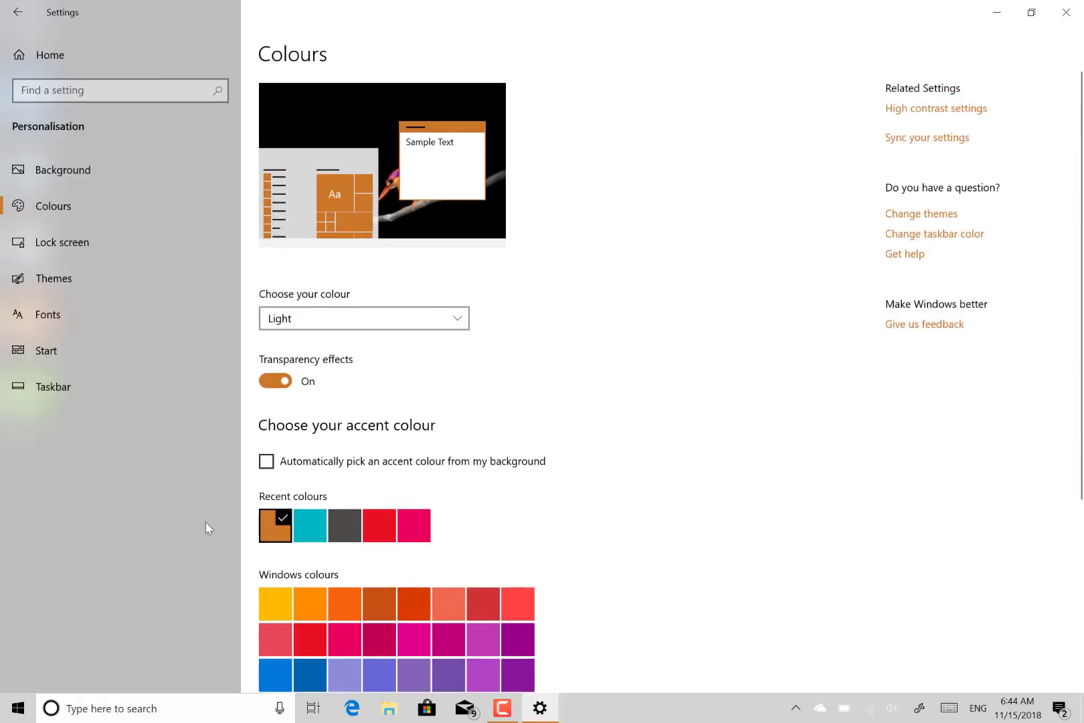
left_click(29, 713)
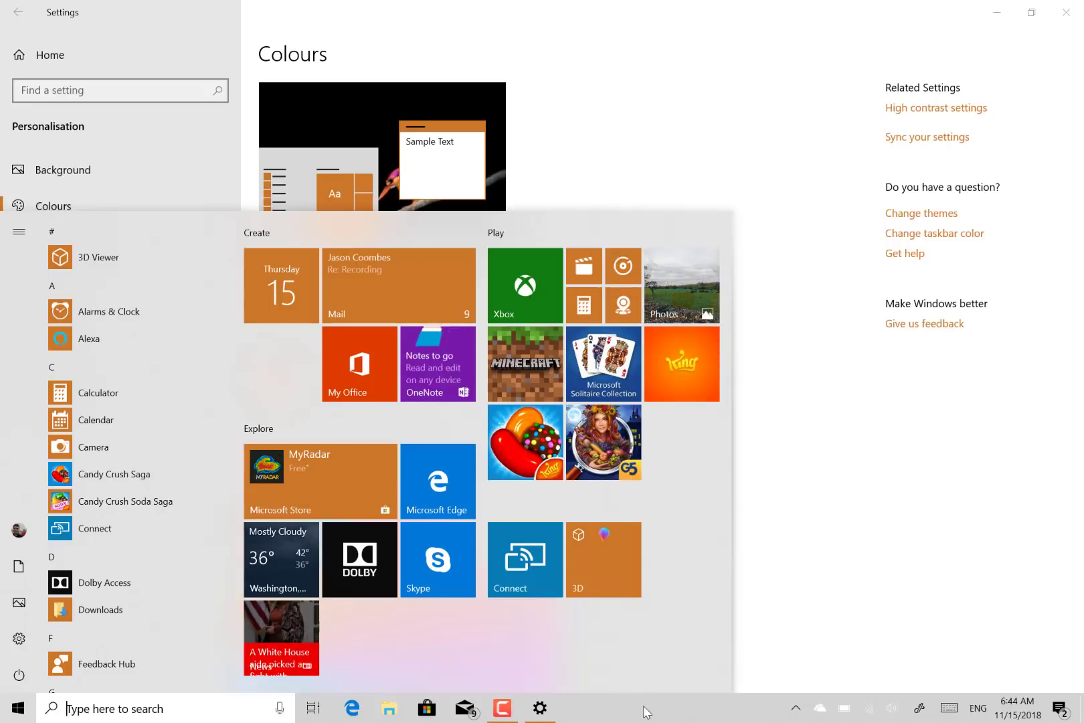
left_click(837, 539)
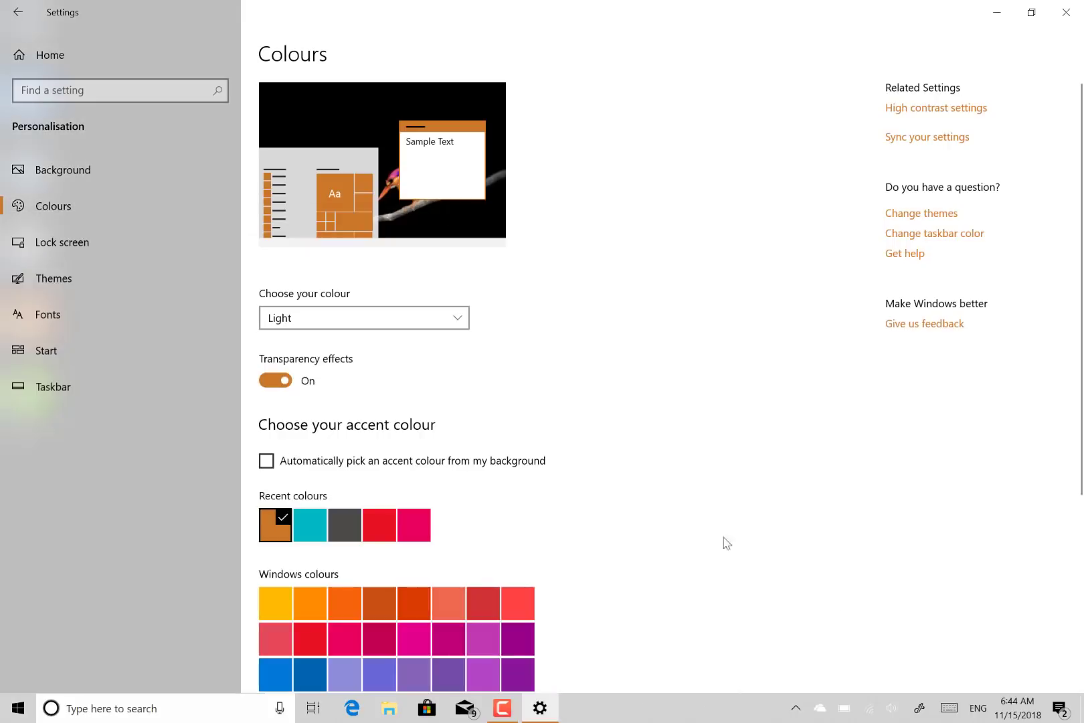
Set the desktop background to the blue Windows picture and return to Colours.
left_click(81, 233)
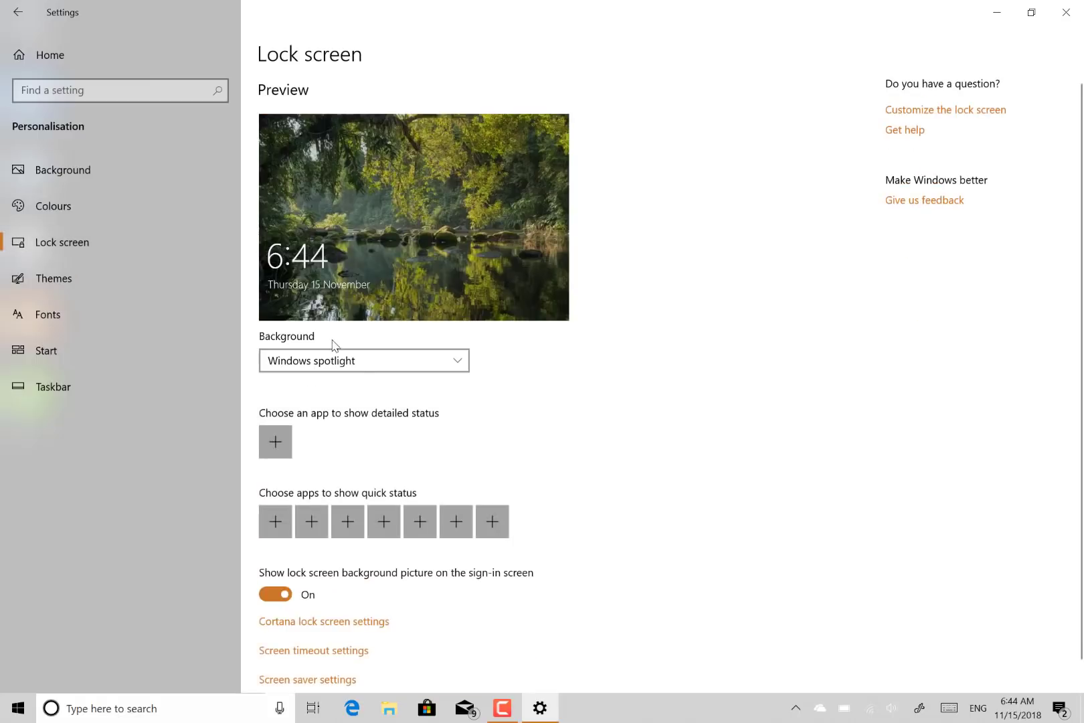
left_click(351, 362)
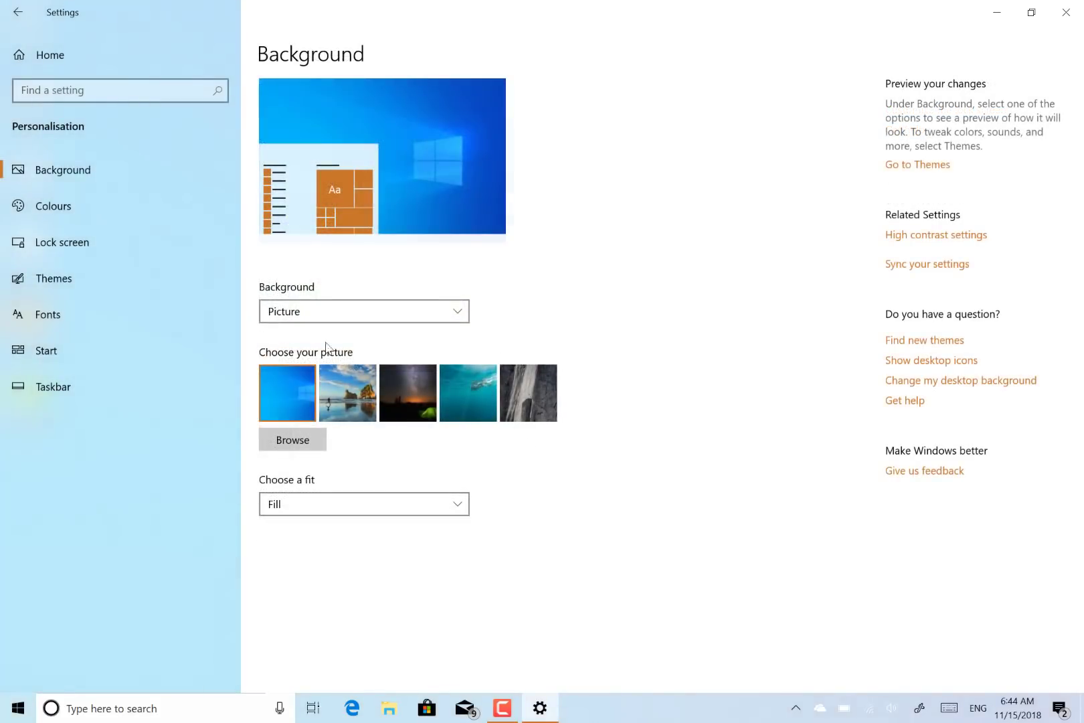
left_click(58, 209)
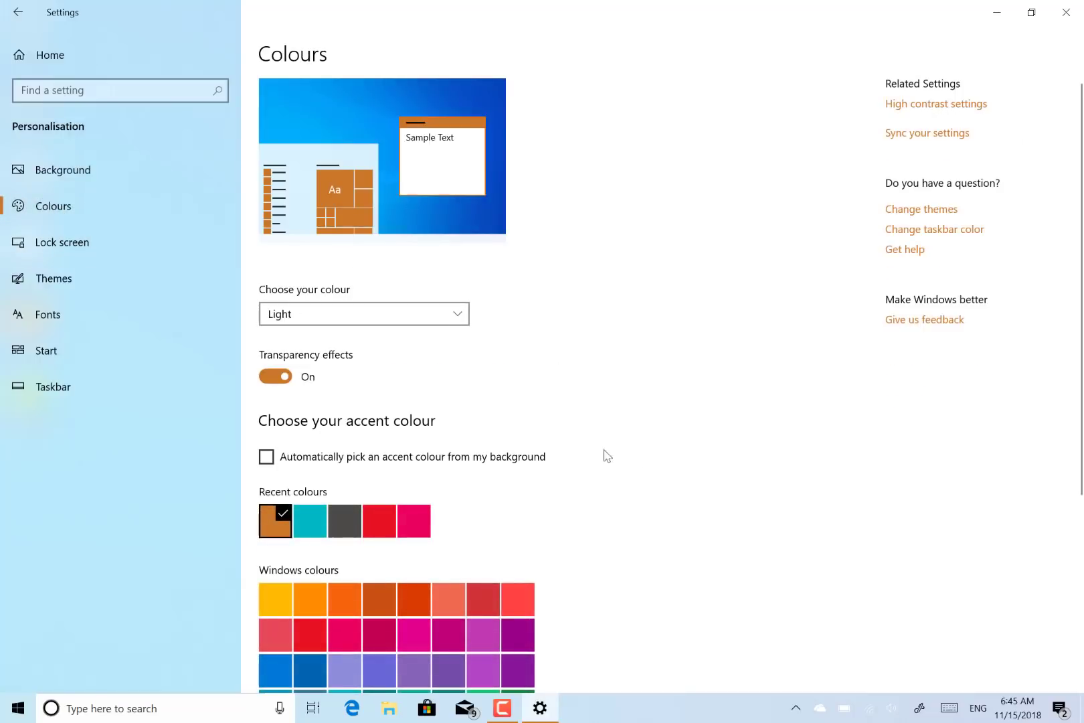
Turn on automatic accent colour from the wallpaper and choose the Custom colour scheme.
left_click(316, 458)
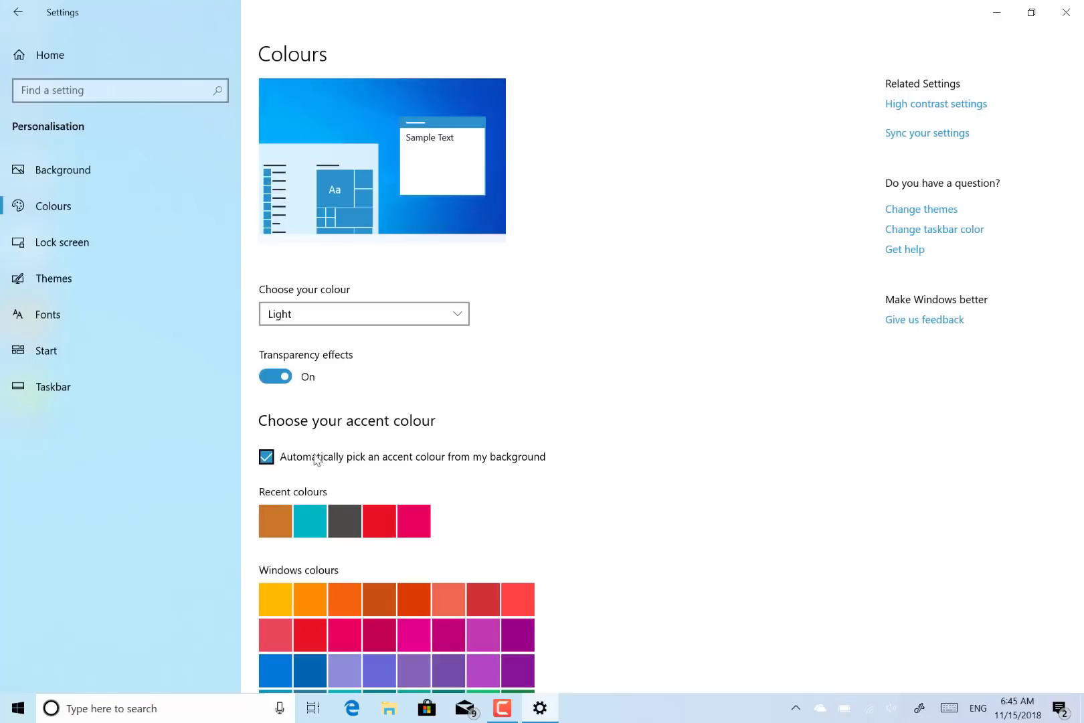
left_click(336, 309)
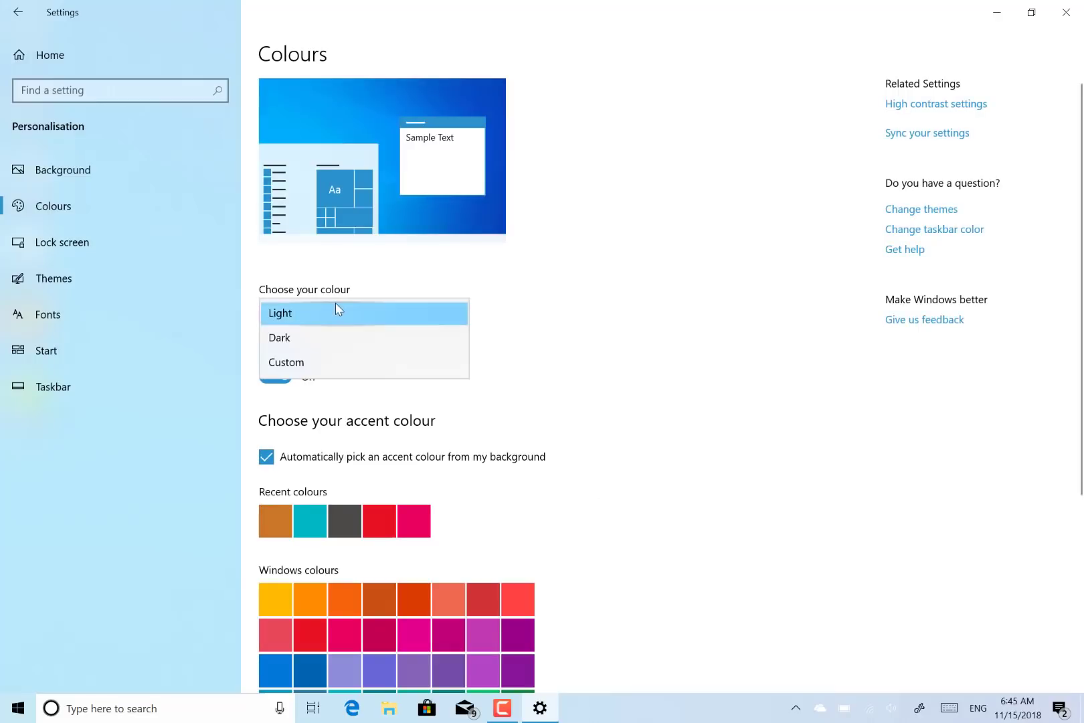
left_click(319, 362)
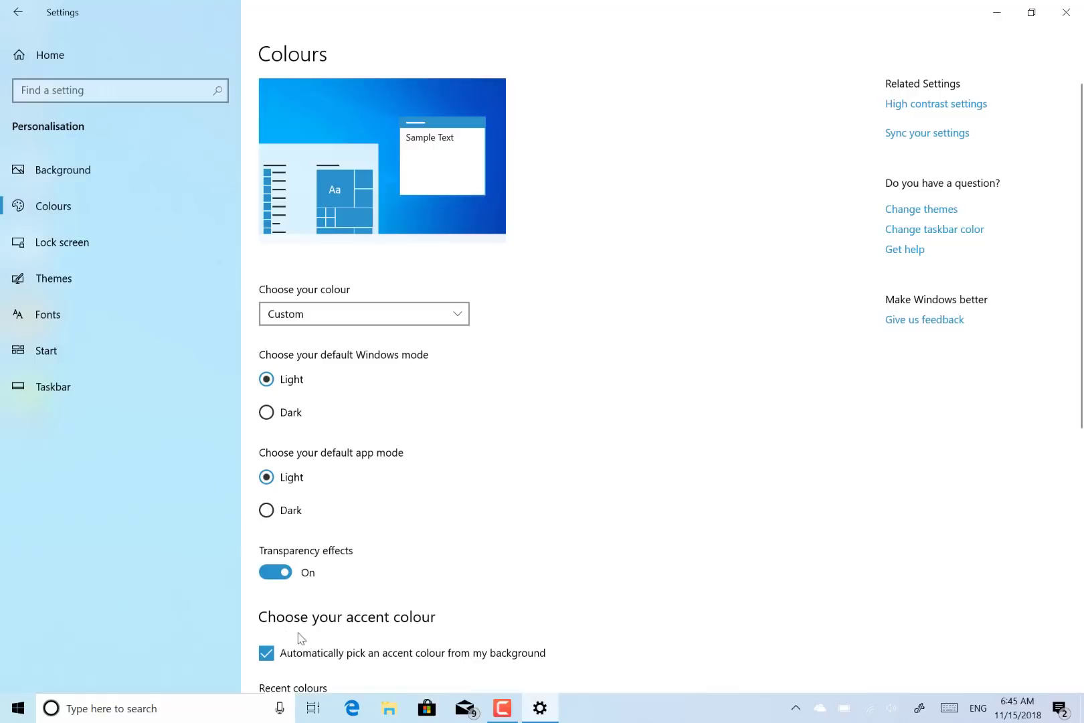
Set the default app mode to Dark, comparing against Microsoft Store and the Start menu.
left_click(428, 711)
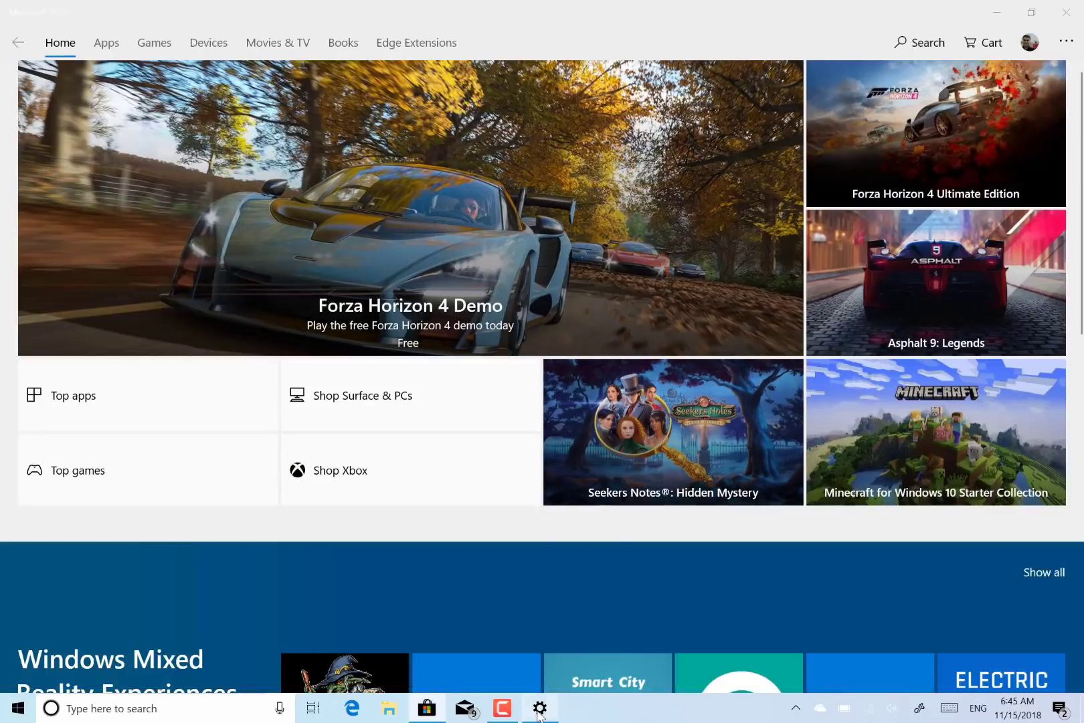
left_click(540, 711)
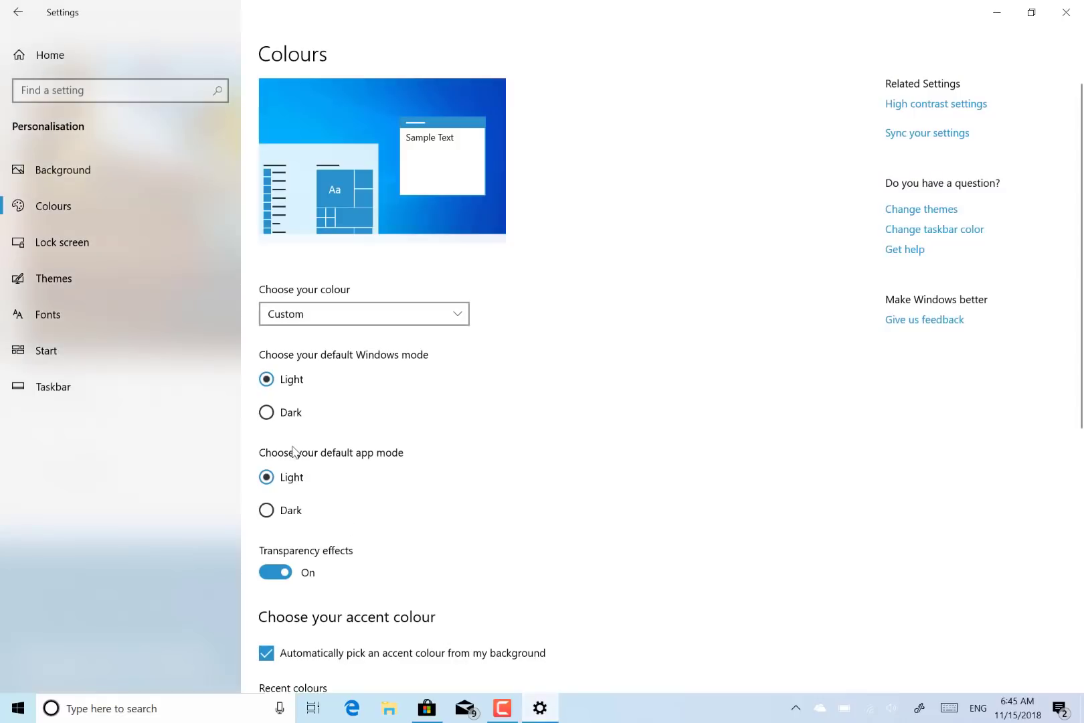
left_click(267, 510)
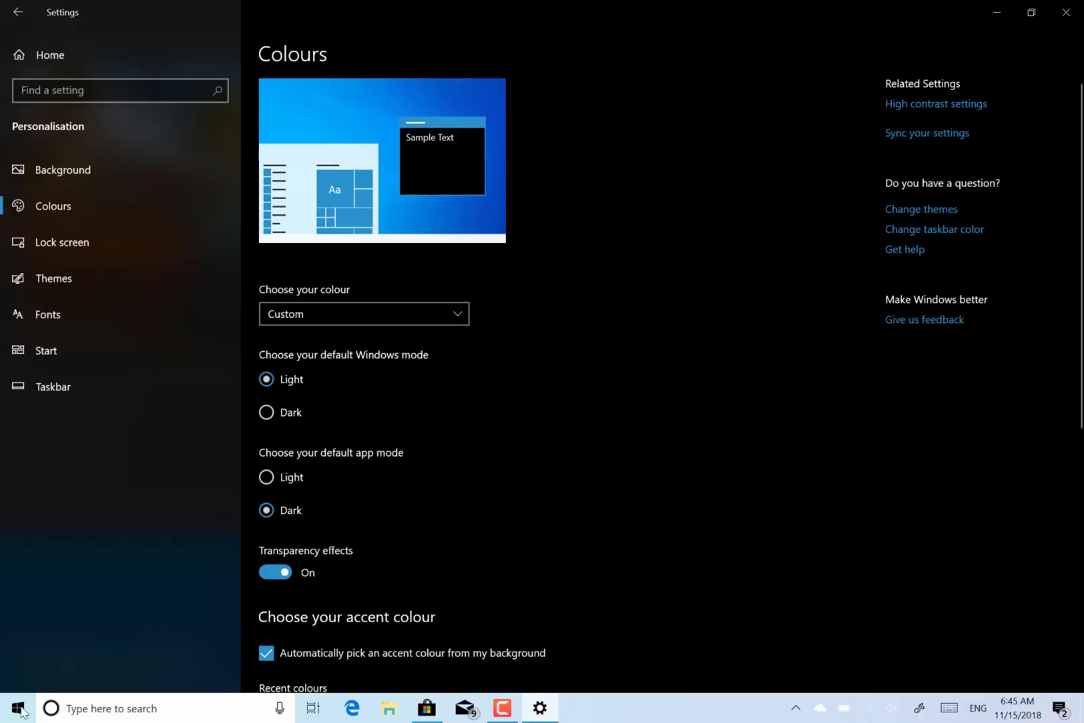
key("super")
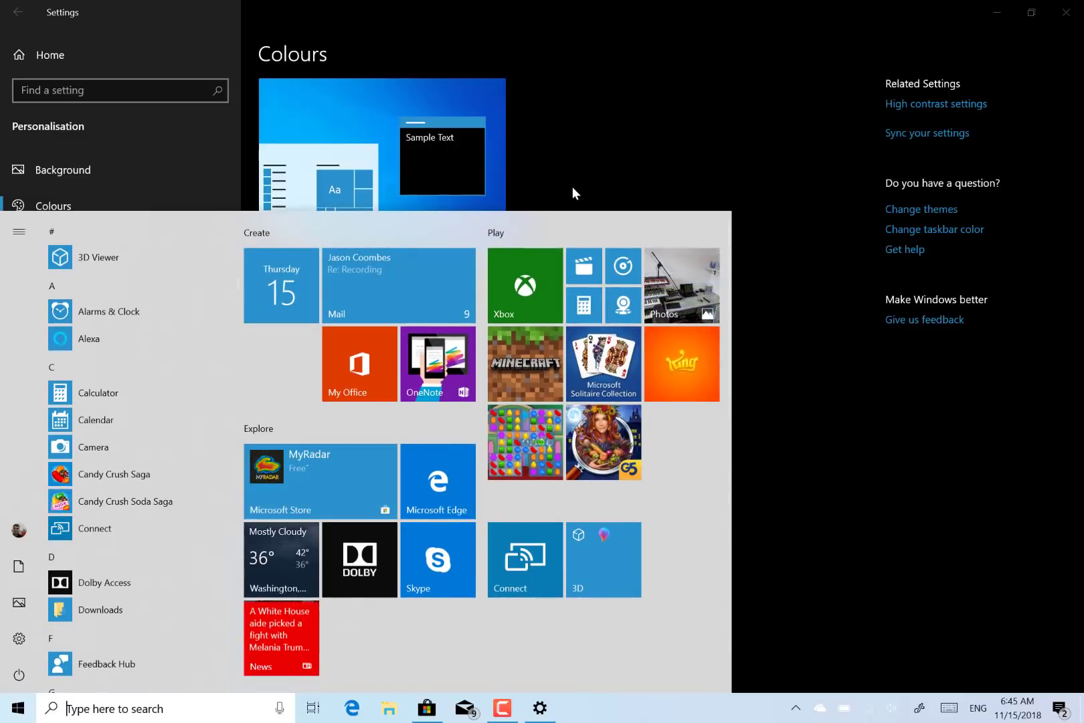
View Microsoft Store in dark mode, then set the default app mode back to Light.
left_click(541, 709)
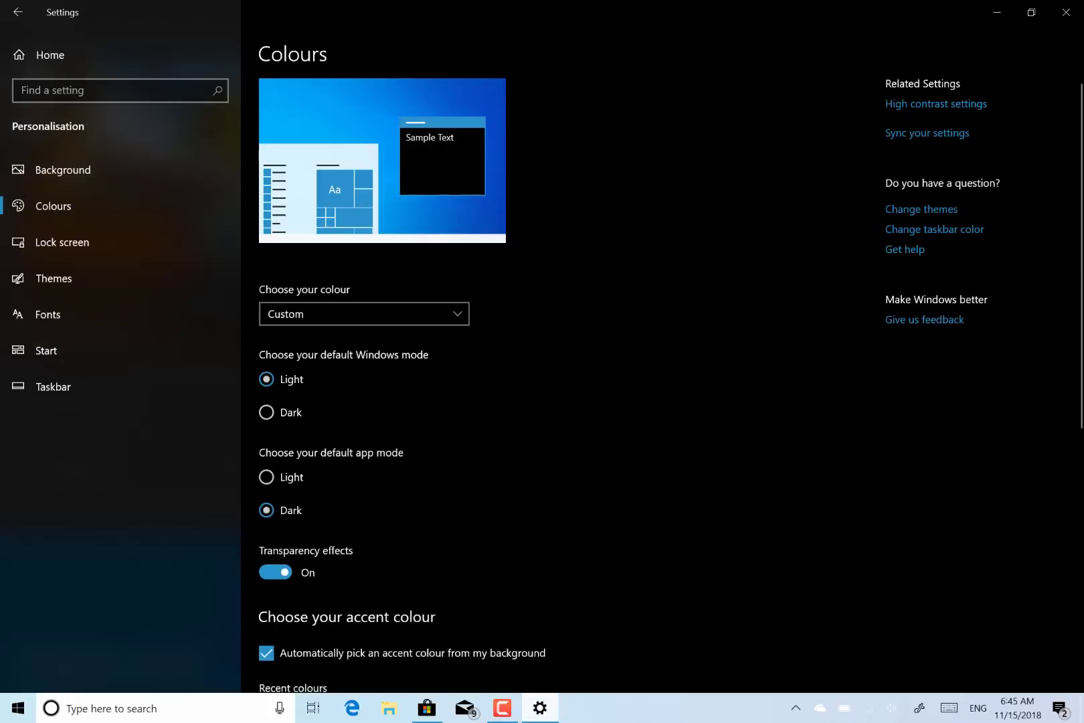
left_click(428, 709)
left_click(432, 711)
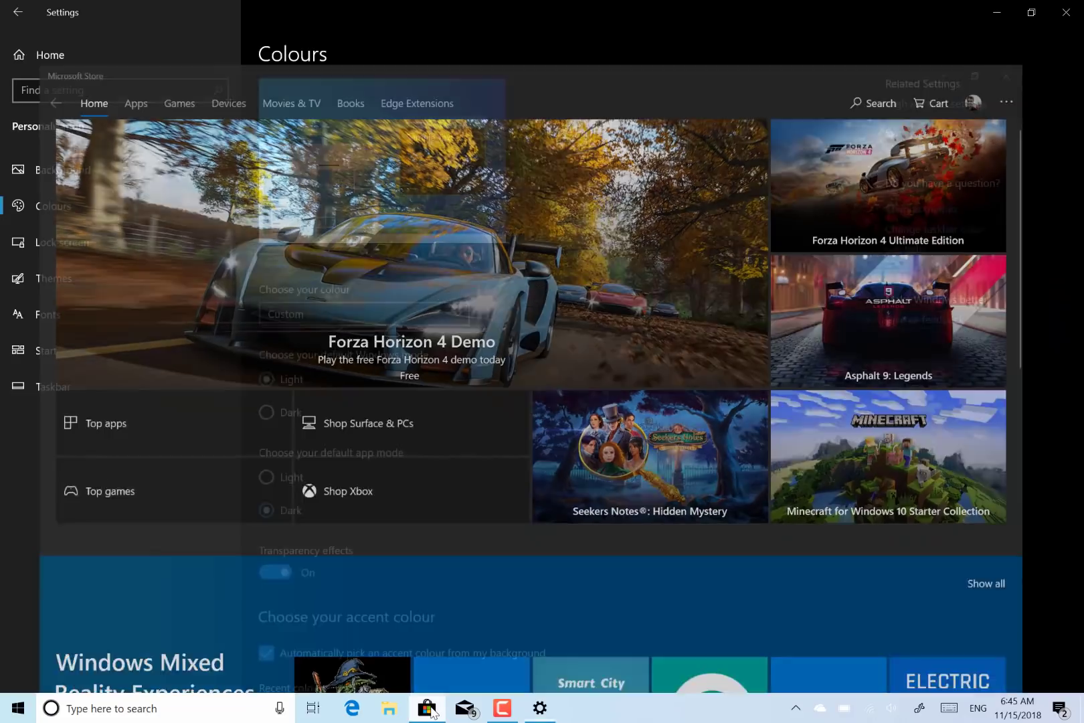
left_click(267, 475)
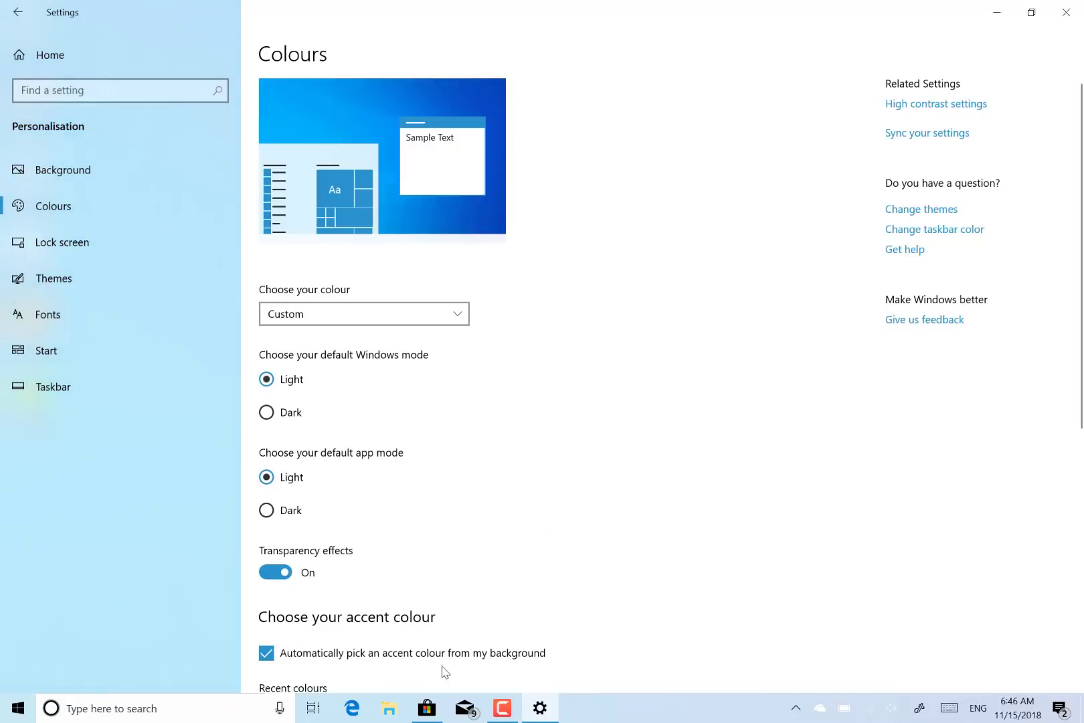
Hide Microsoft Store, restore the Settings window from full screen, and minimise it.
left_click(430, 715)
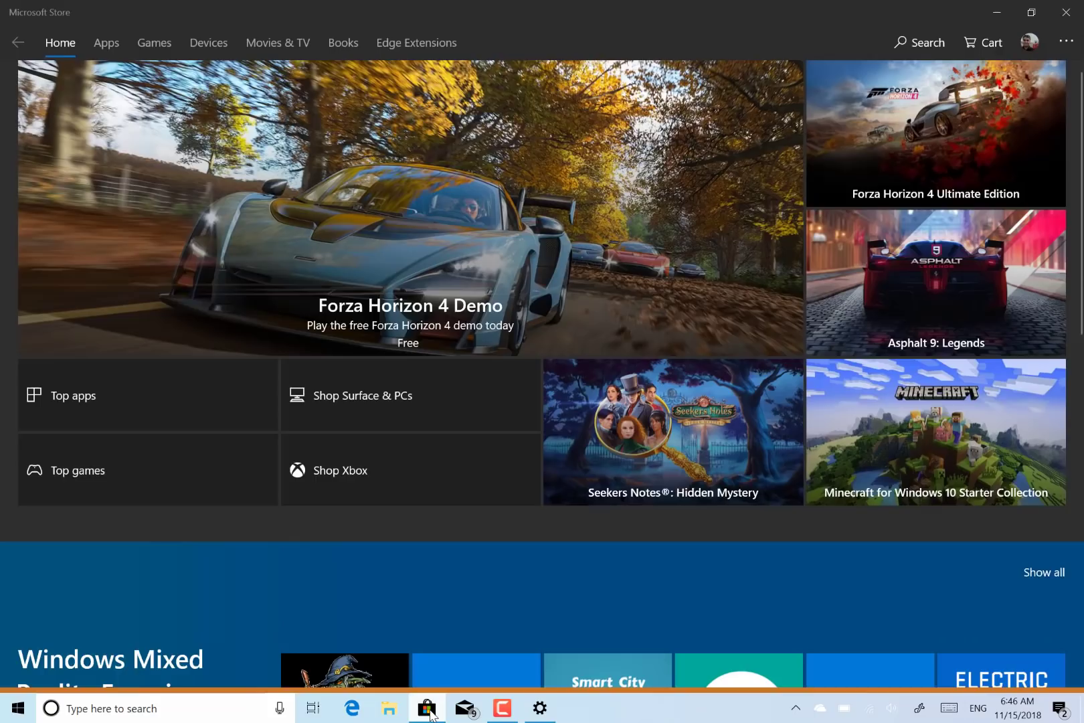
left_click(428, 713)
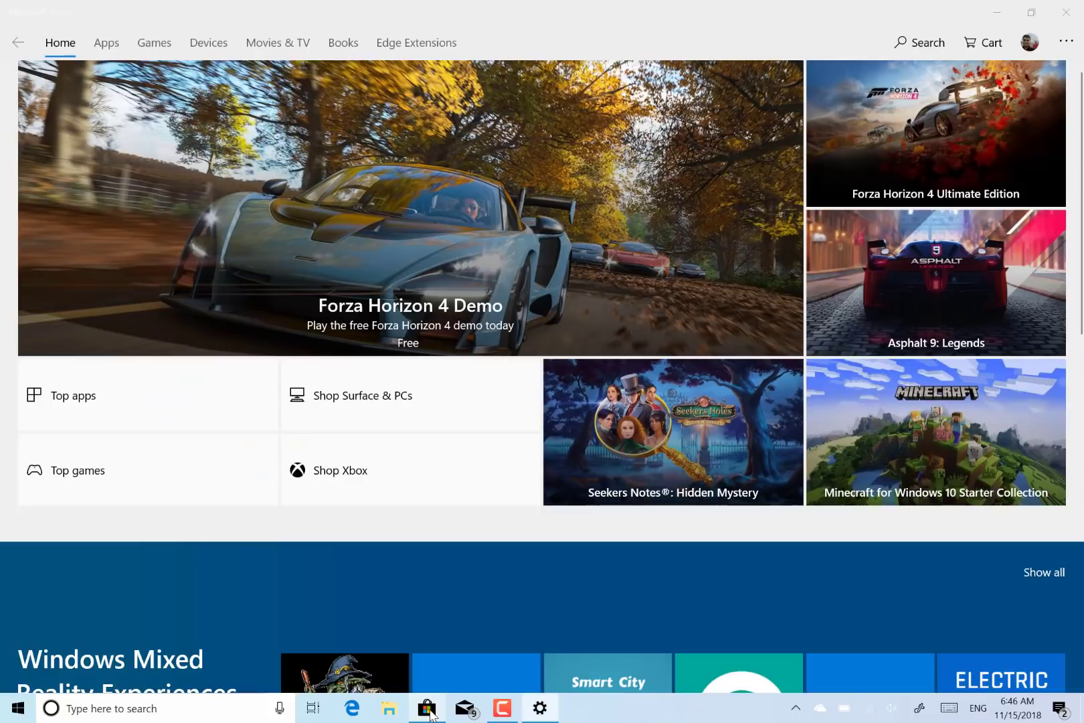
scroll(559, 391, "down", 4)
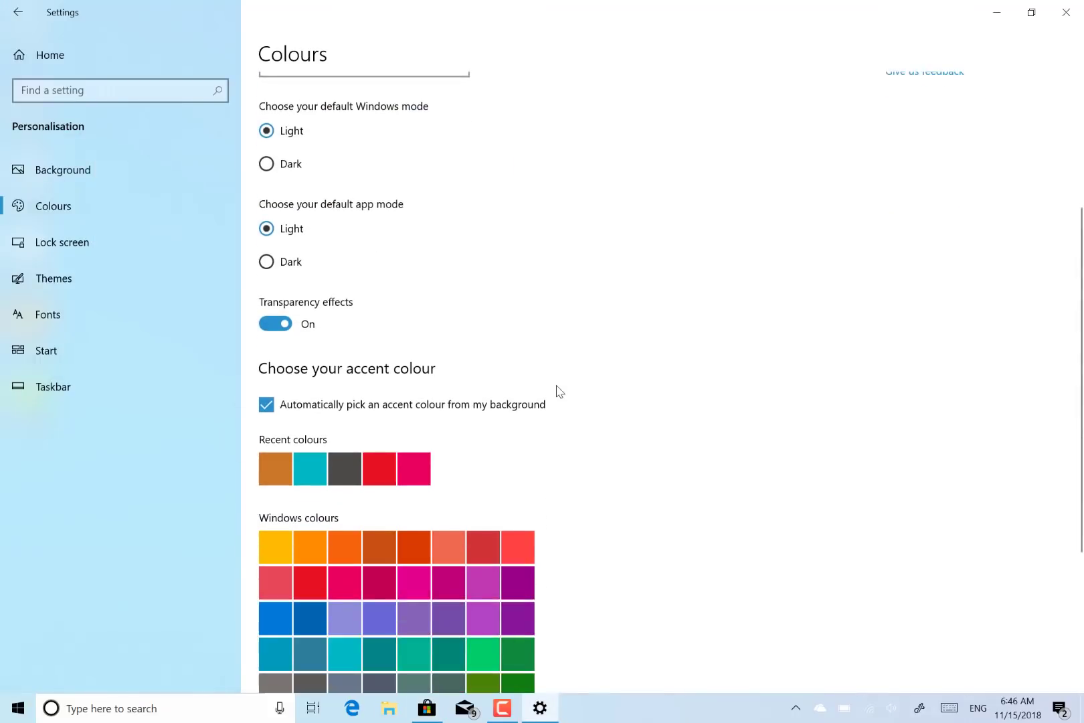
scroll(559, 391, "up", 5)
scroll(559, 391, "down", 1)
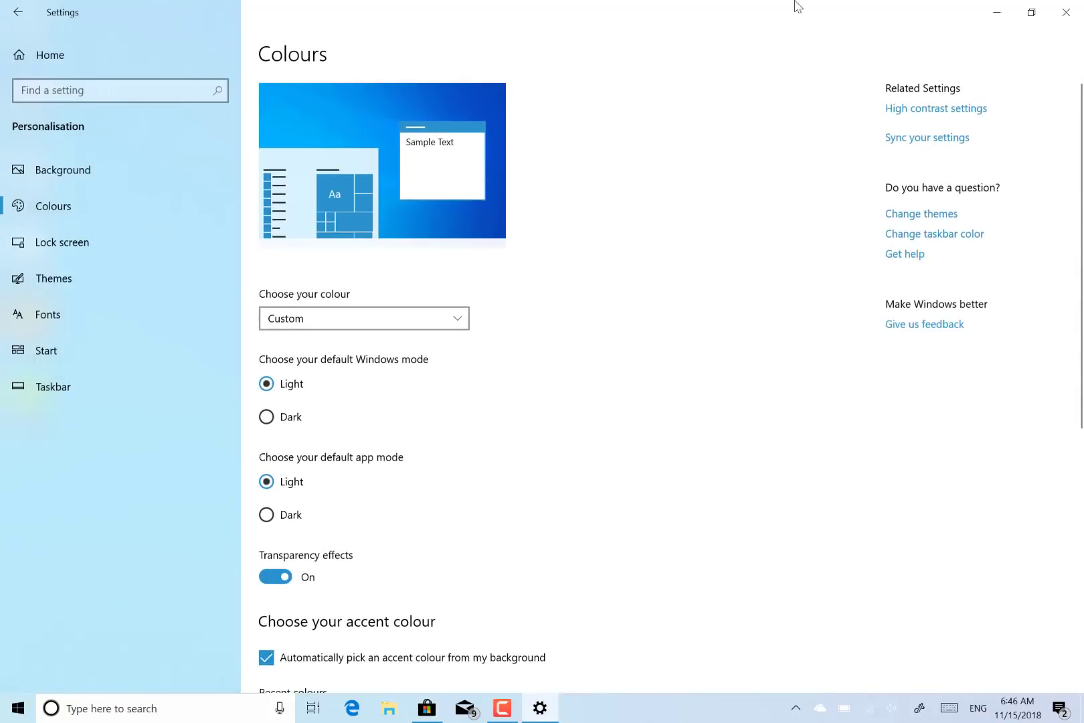
double_click(794, 5)
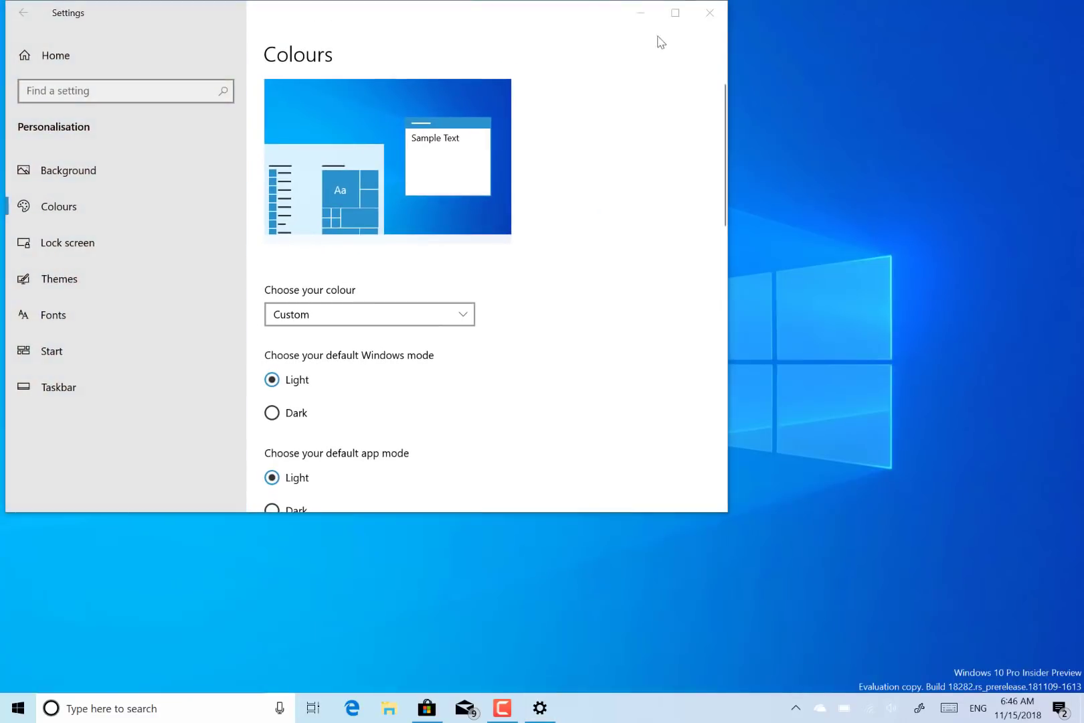
left_click(640, 12)
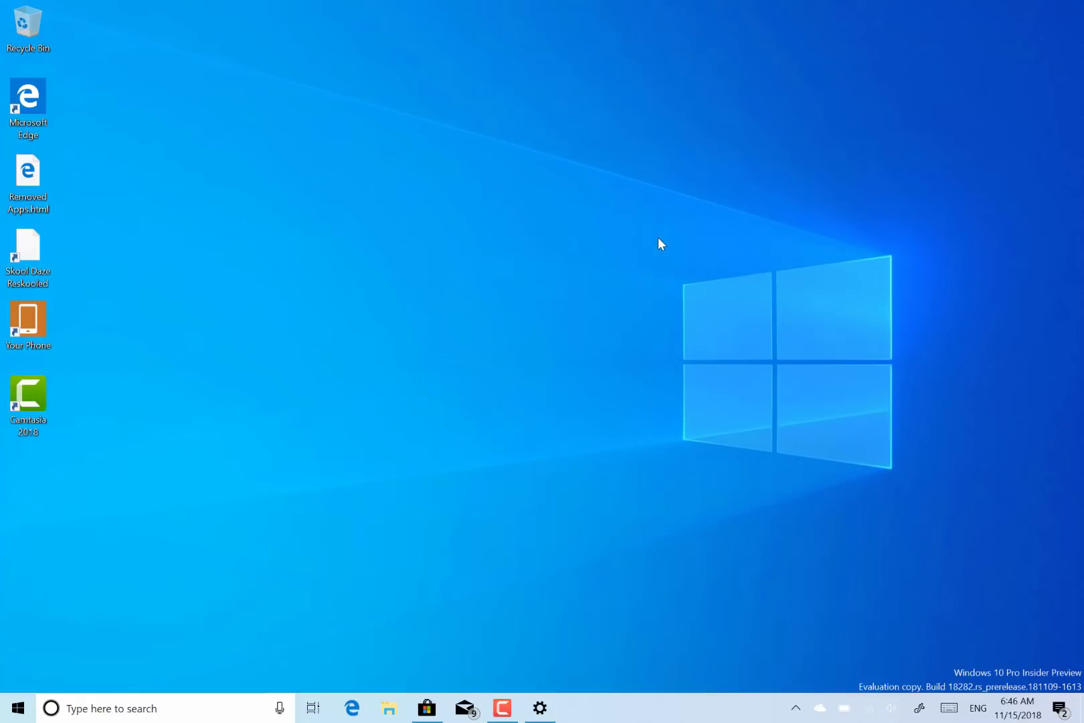
Search for 'snip' and launch Snip & Sketch.
left_click(126, 713)
type("snip")
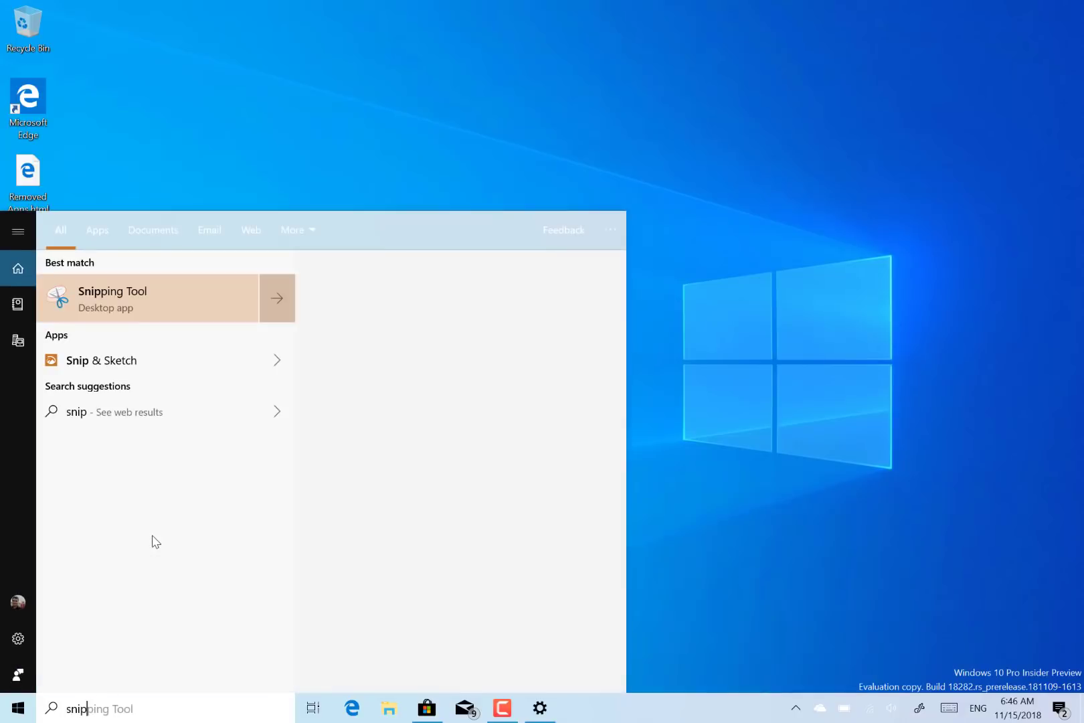
left_click(112, 364)
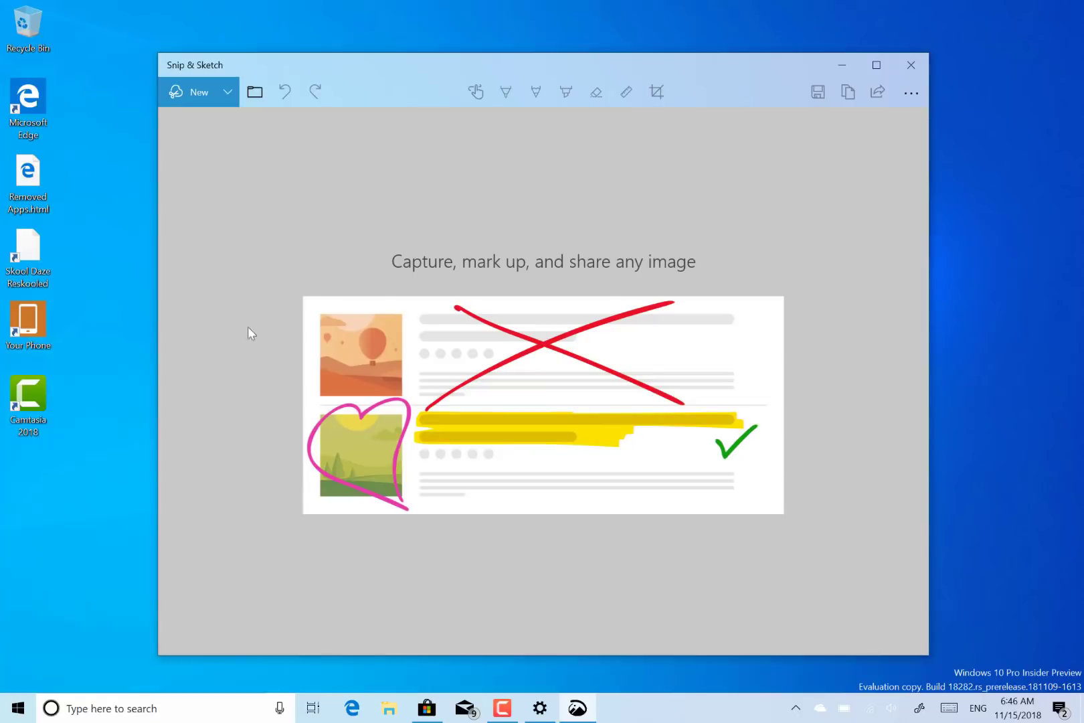
Check the snip delay options, start and cancel a new snip, then return to Edge's print preview.
left_click(222, 96)
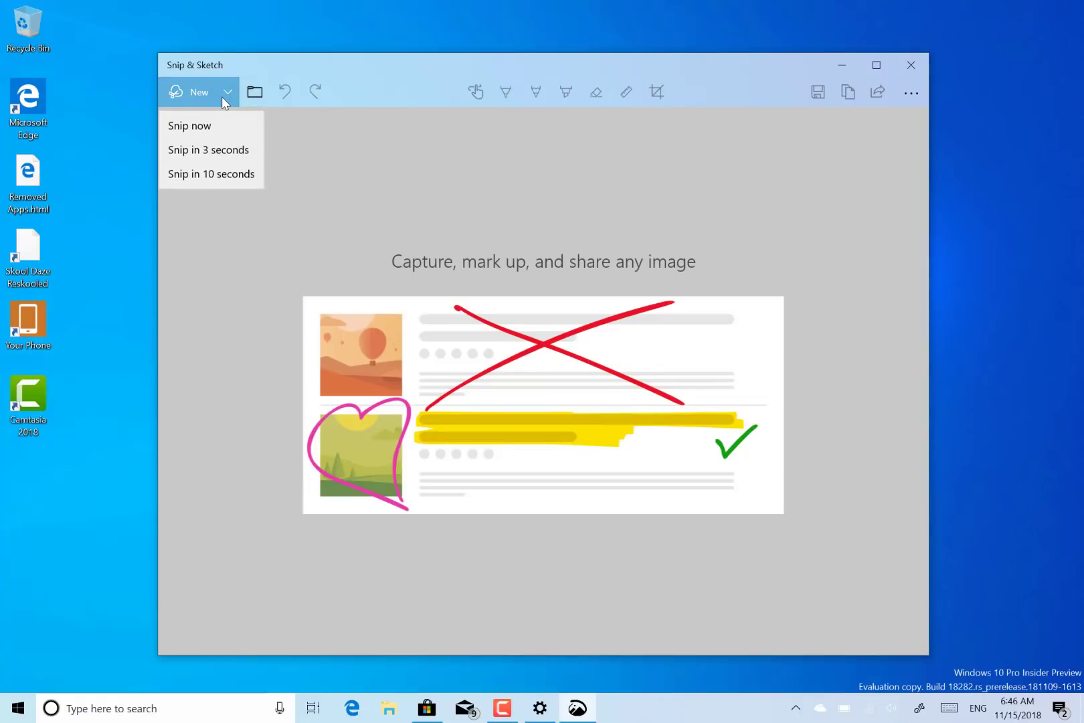
left_click(372, 155)
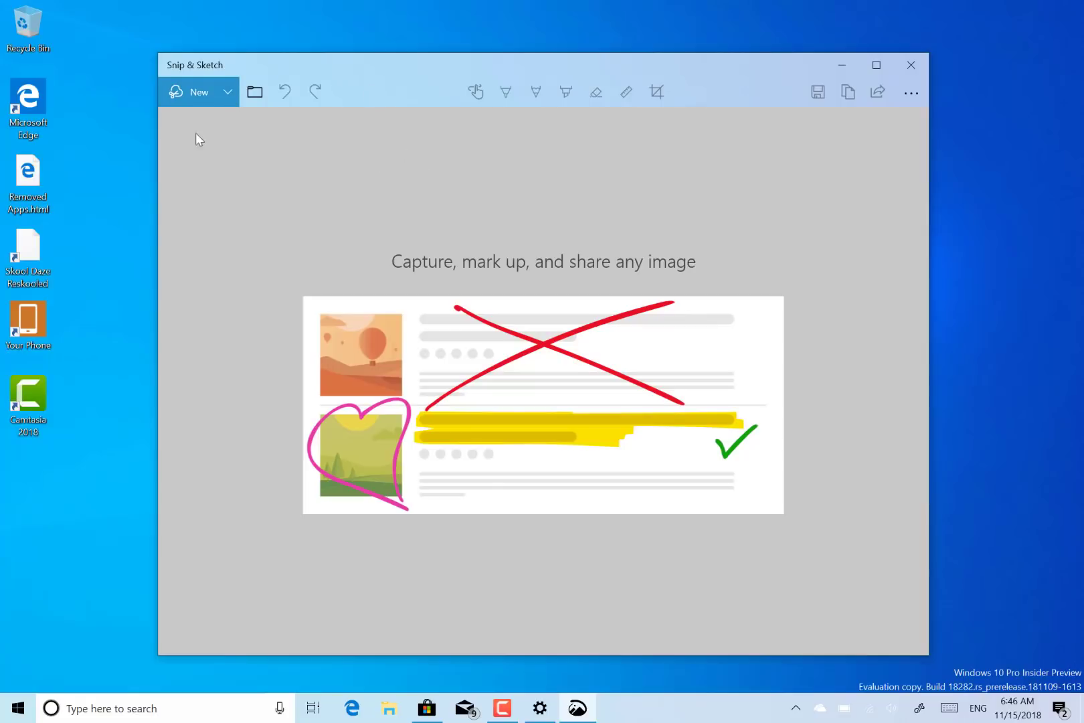
left_click(179, 95)
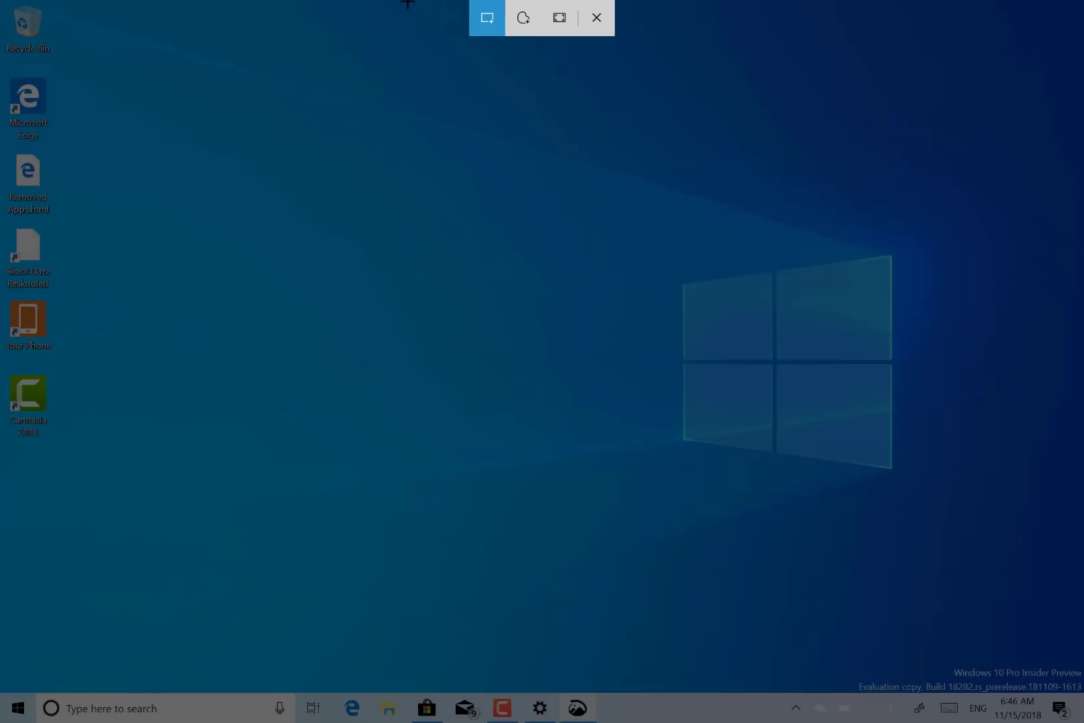
left_click(596, 17)
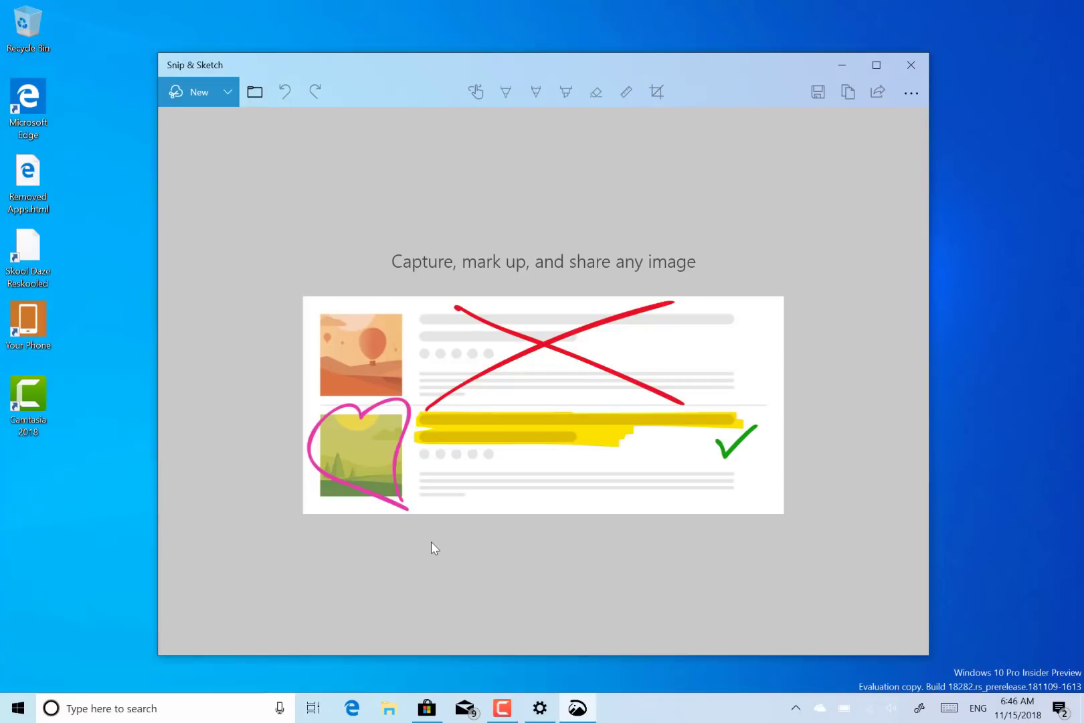
left_click(352, 708)
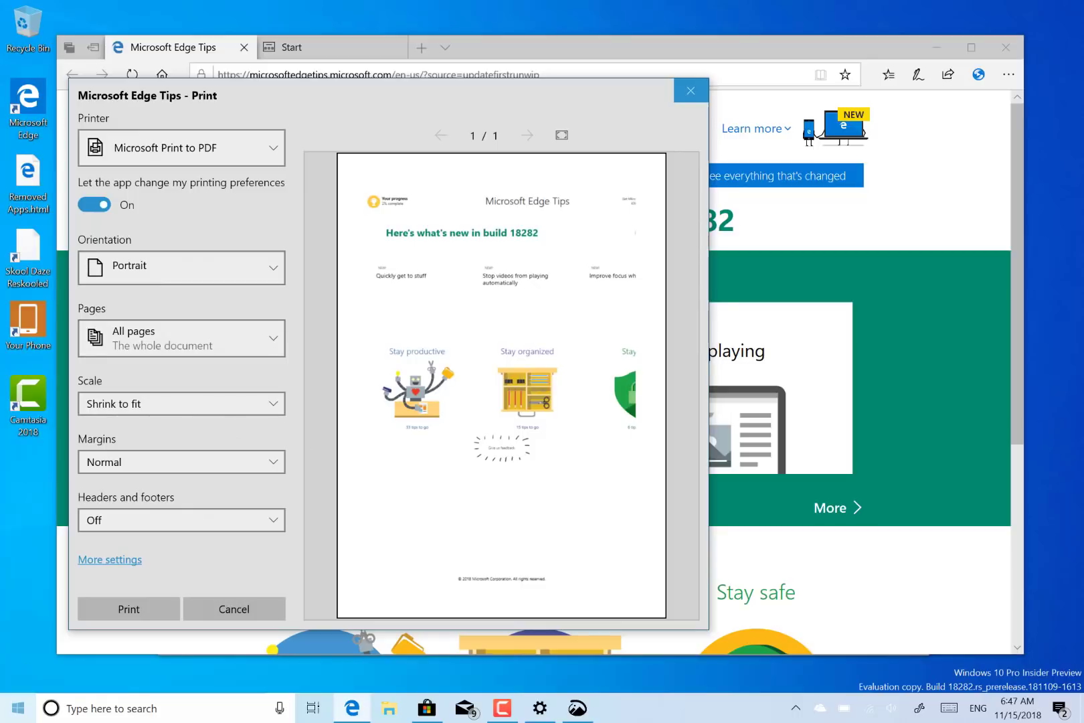
Bring up the Start menu over Edge's Edge Tips print dialog.
left_click(18, 707)
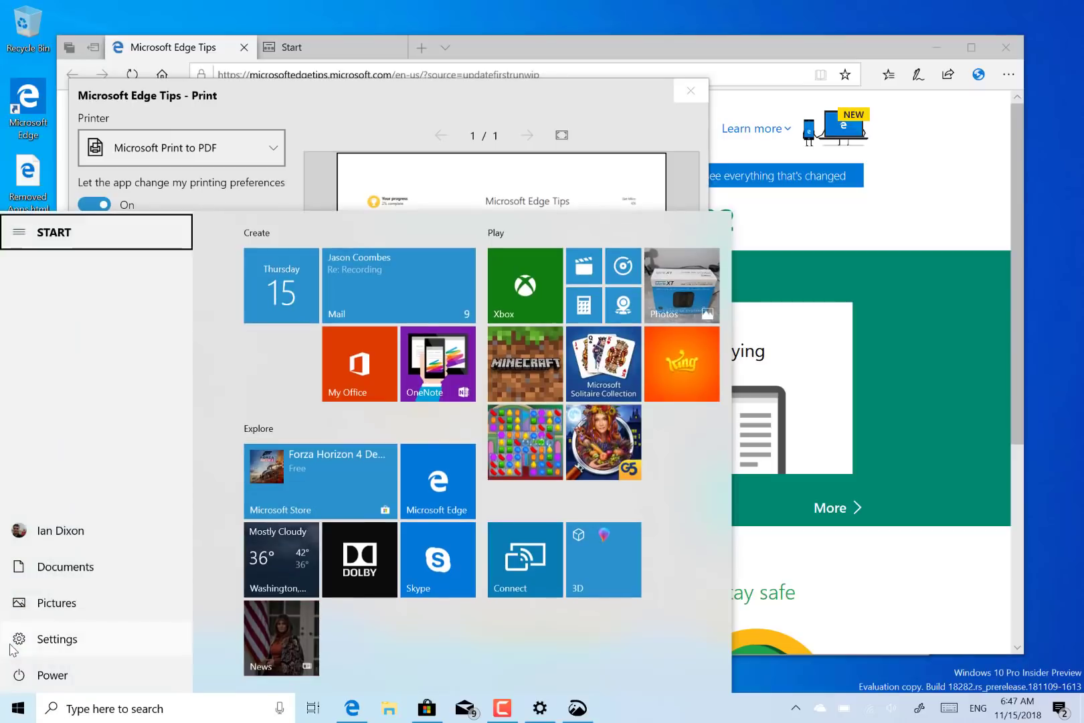
Launch Settings to the Windows Update page reporting the device is up to date.
left_click(13, 638)
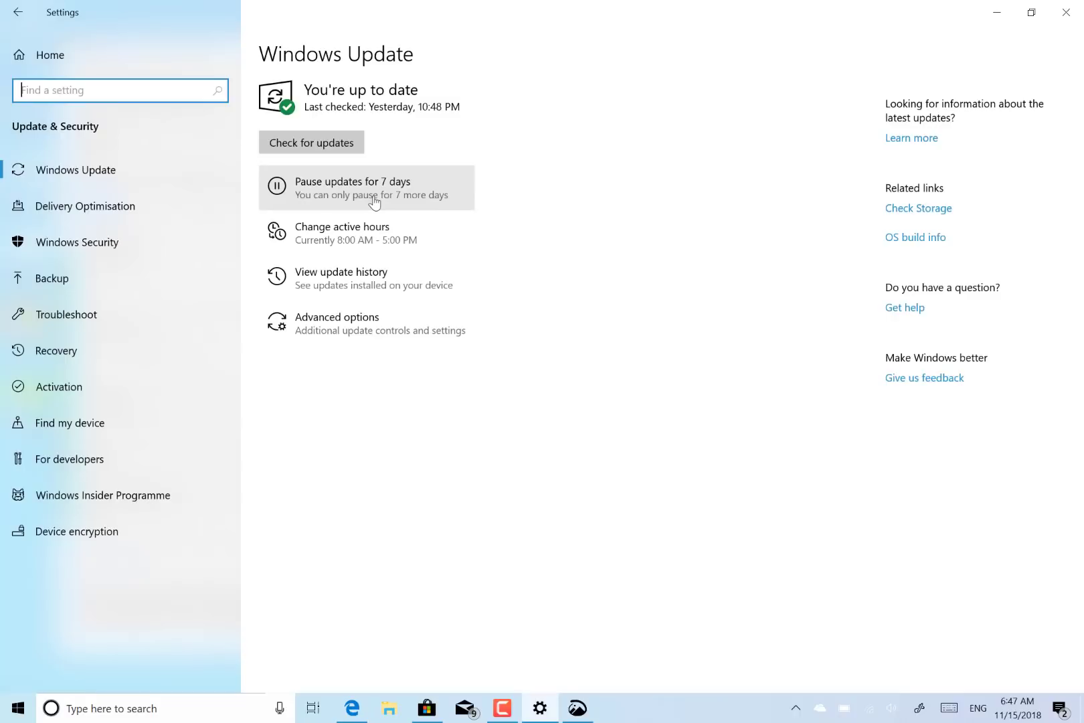
Turn on automatic active hours adjustment, now 9:00 PM–10:00 PM, and return to Windows Update.
left_click(328, 248)
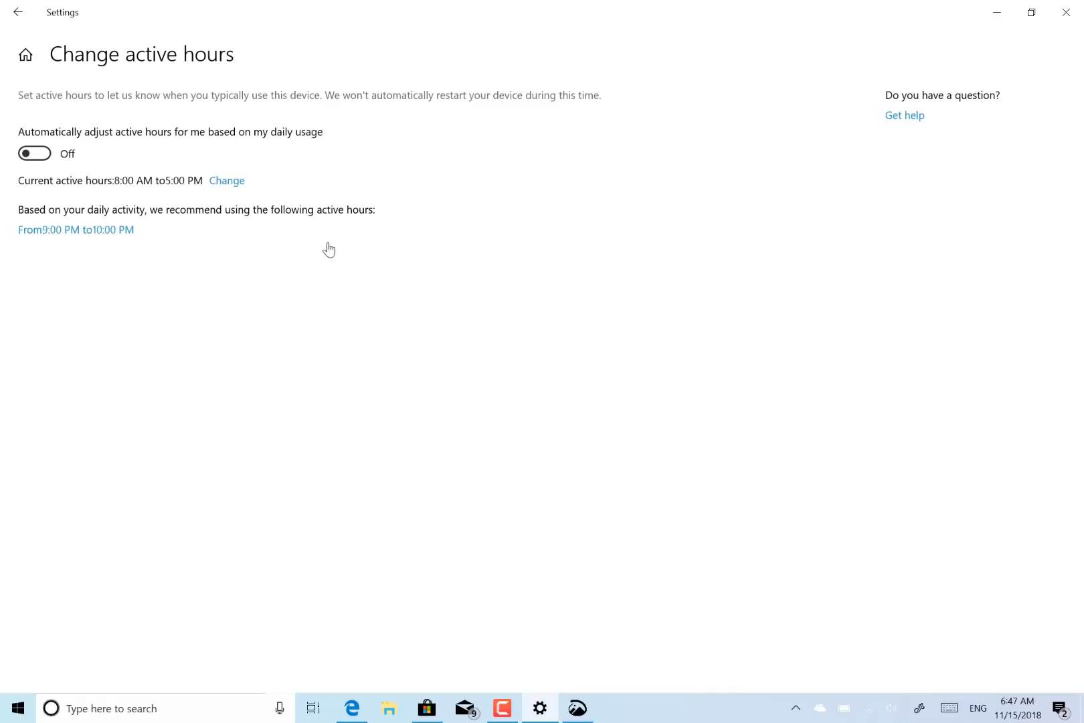
left_click(46, 158)
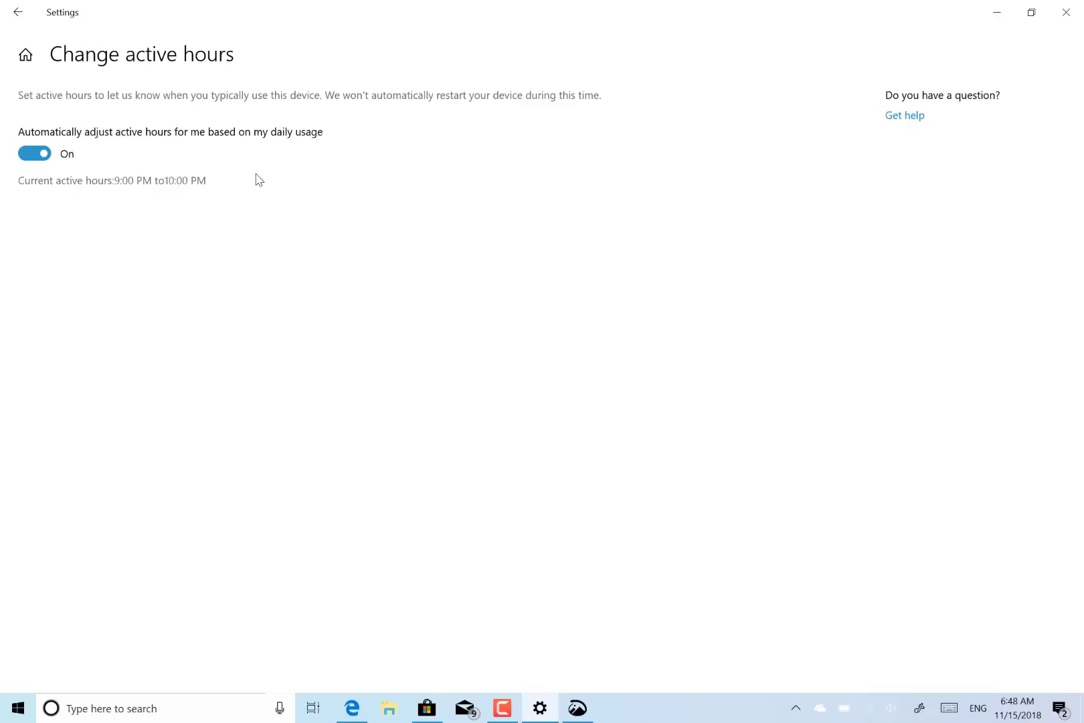
left_click(18, 12)
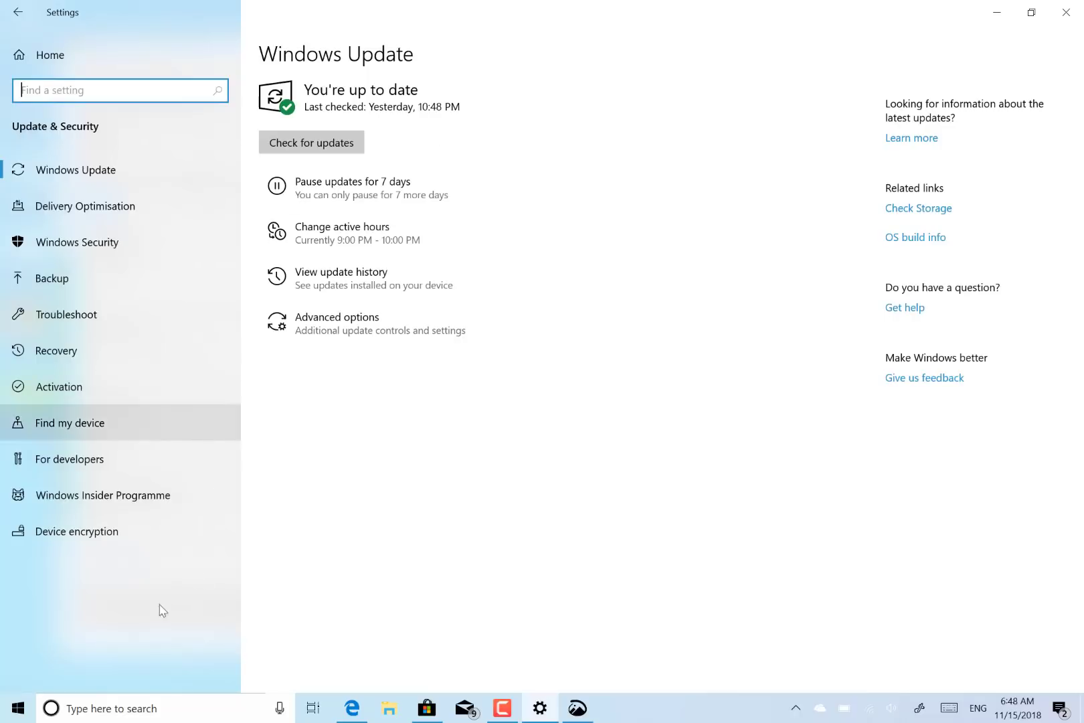
Open Start, then use the Edge taskbar jump list to return to the Edge Tips print preview.
left_click(3, 718)
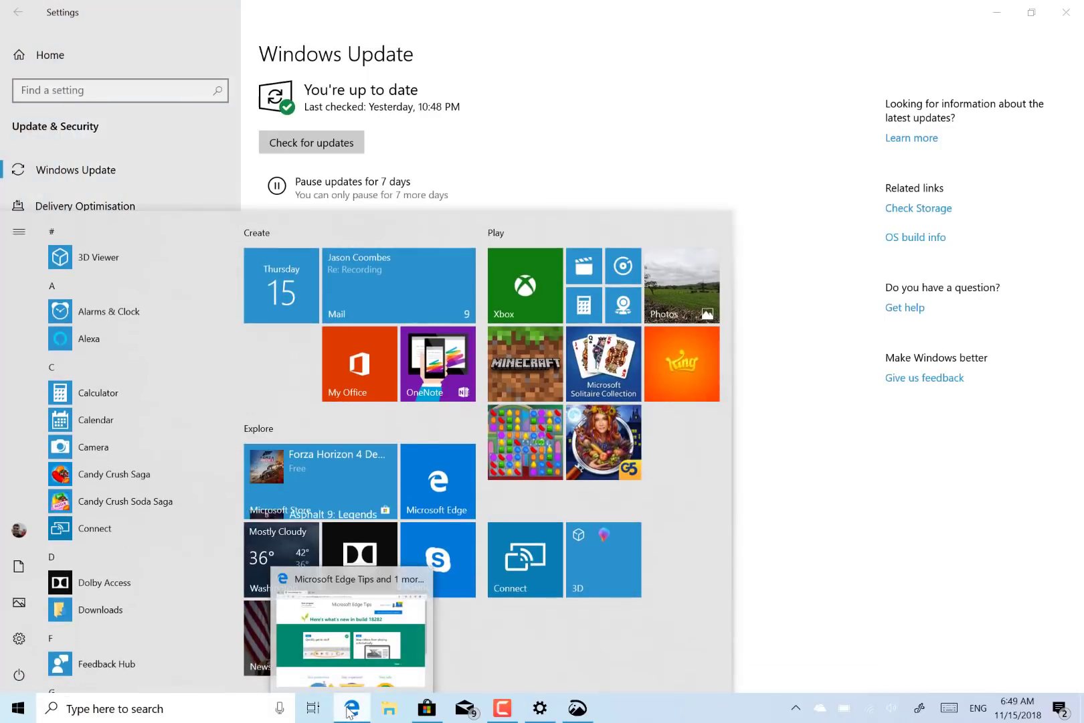
right_click(352, 711)
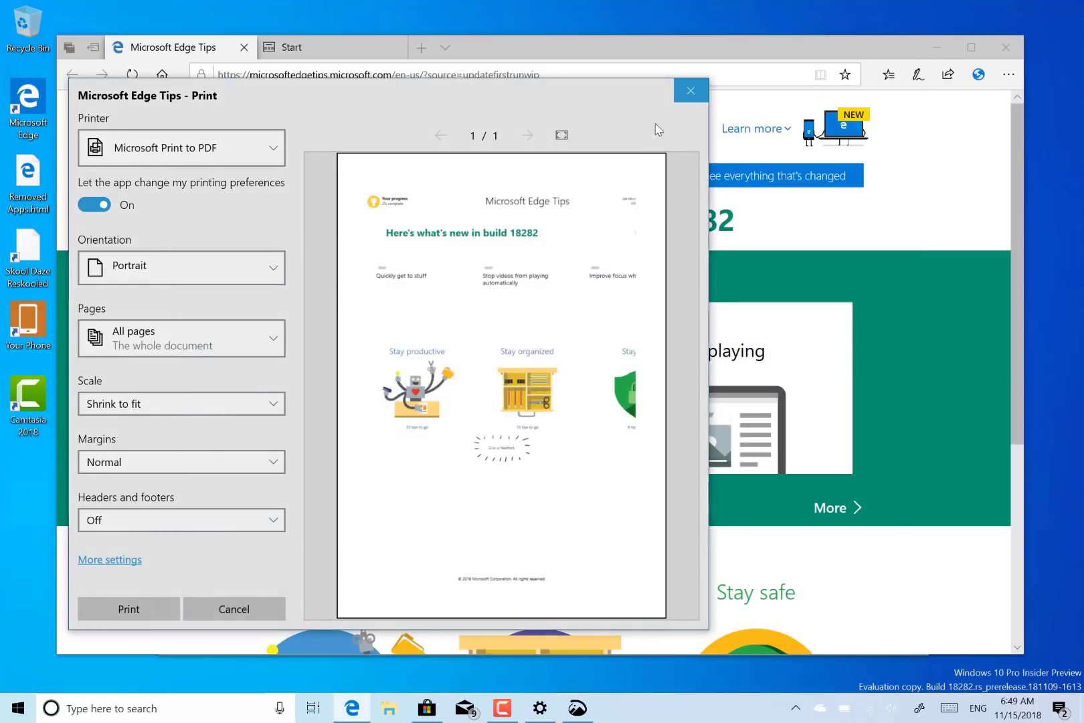
Close the Edge print dialog and Snip & Sketch, and minimise Edge.
left_click(689, 91)
left_click(940, 43)
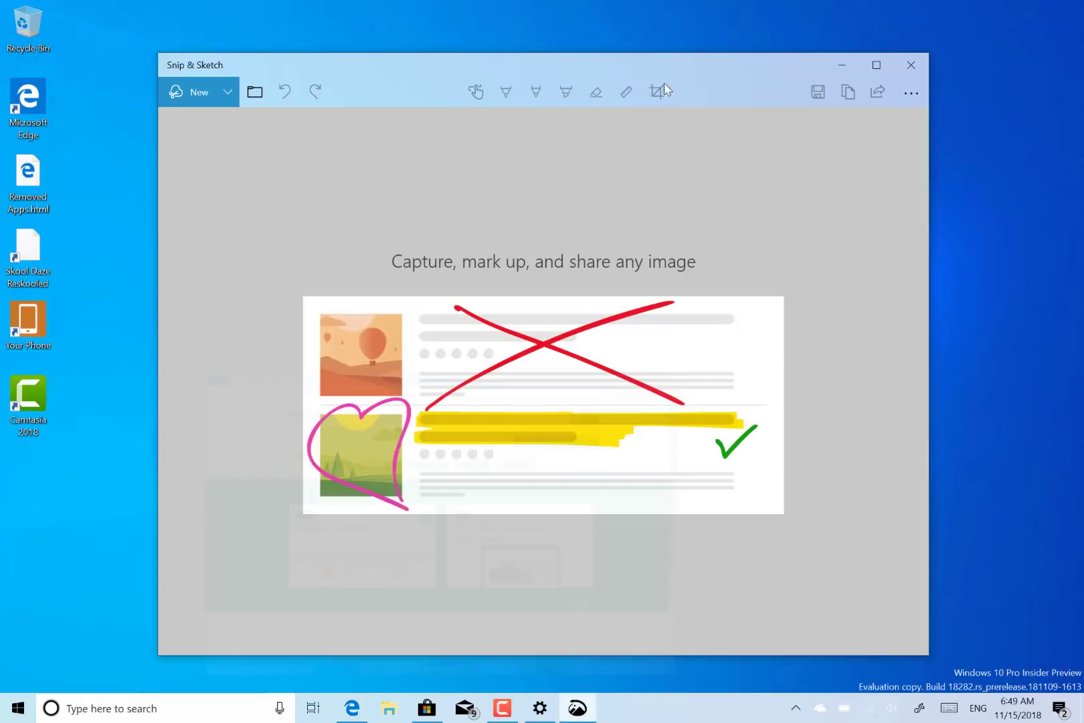
left_click(901, 67)
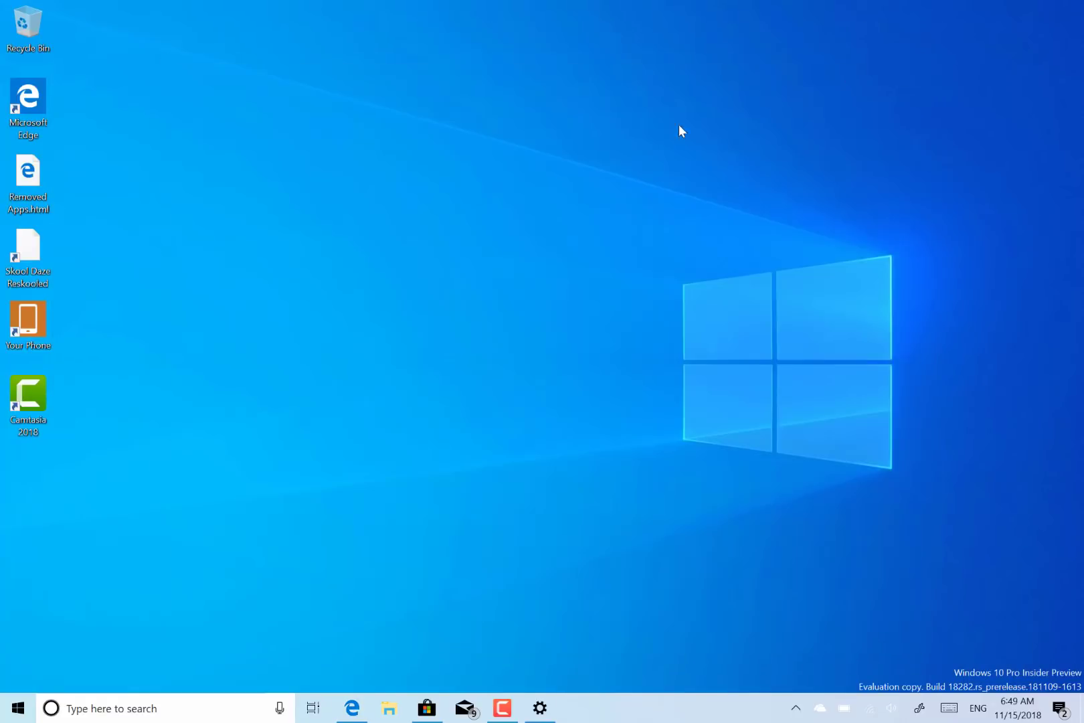